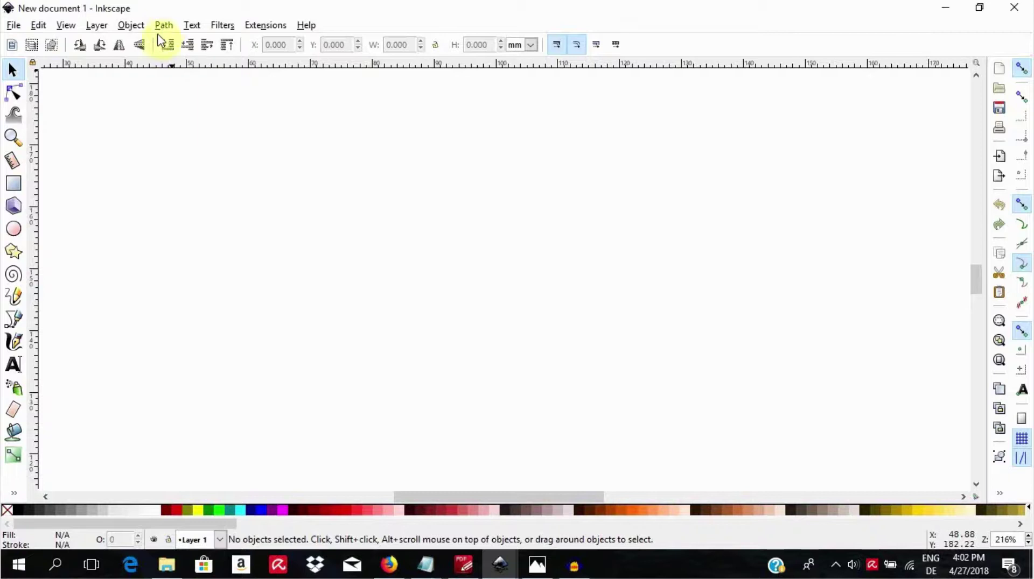
# Show the Path menu commands with Path Effects... in view.
pyautogui.click(164, 26)
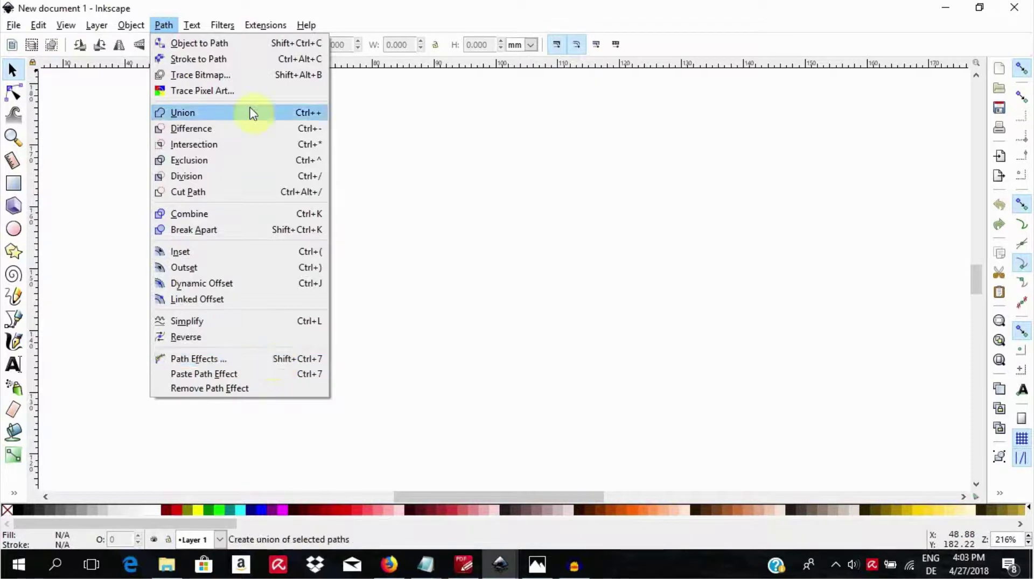
# Inspect Extensions > Generate from Path > Pattern along Path, then dismiss the menus.
pyautogui.moveTo(258, 30)
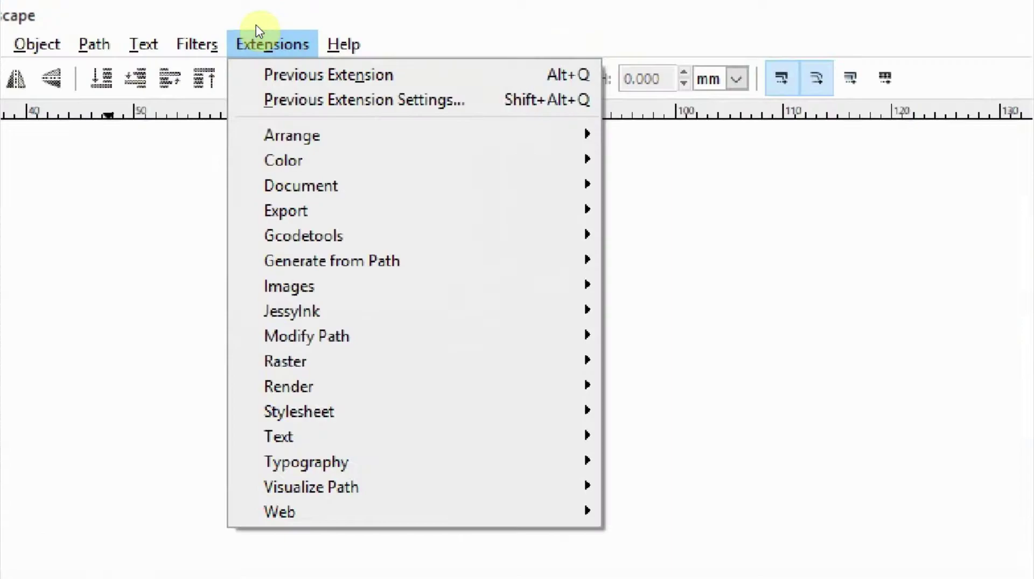
pyautogui.moveTo(489, 263)
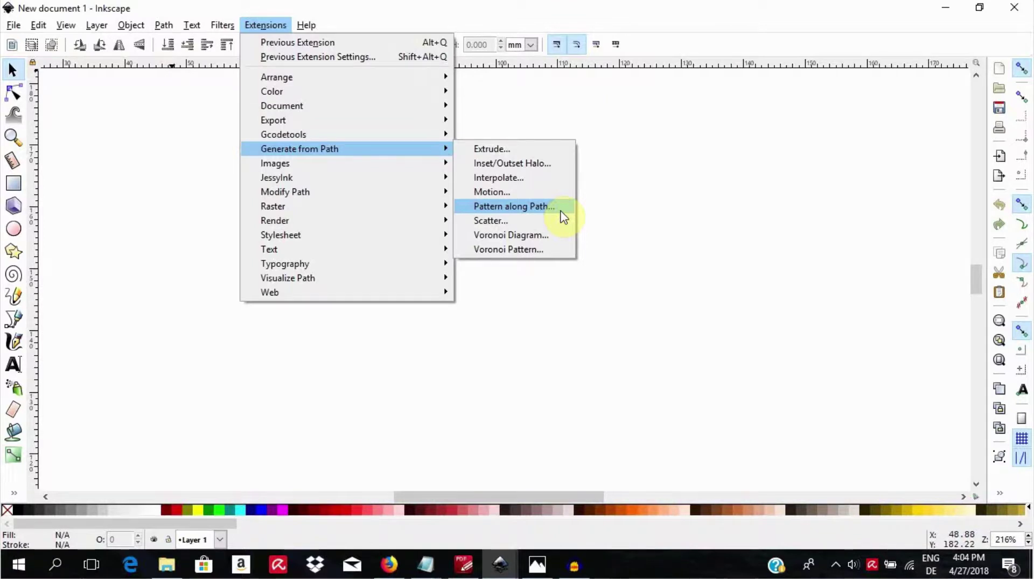
pyautogui.click(190, 300)
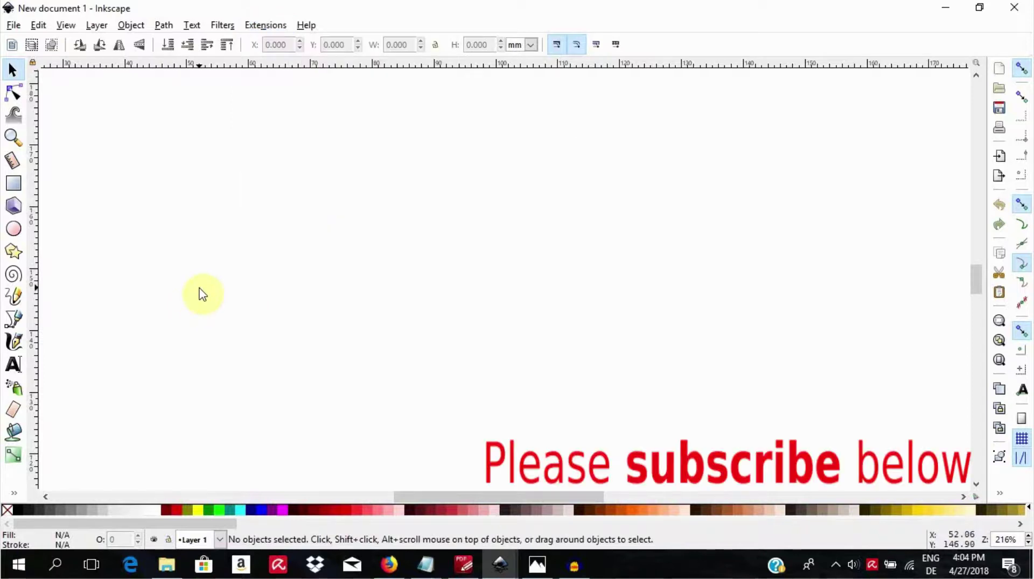
# Draw a Bezier S-curve from the page's left to its right with one smooth middle node.
pyautogui.click(15, 320)
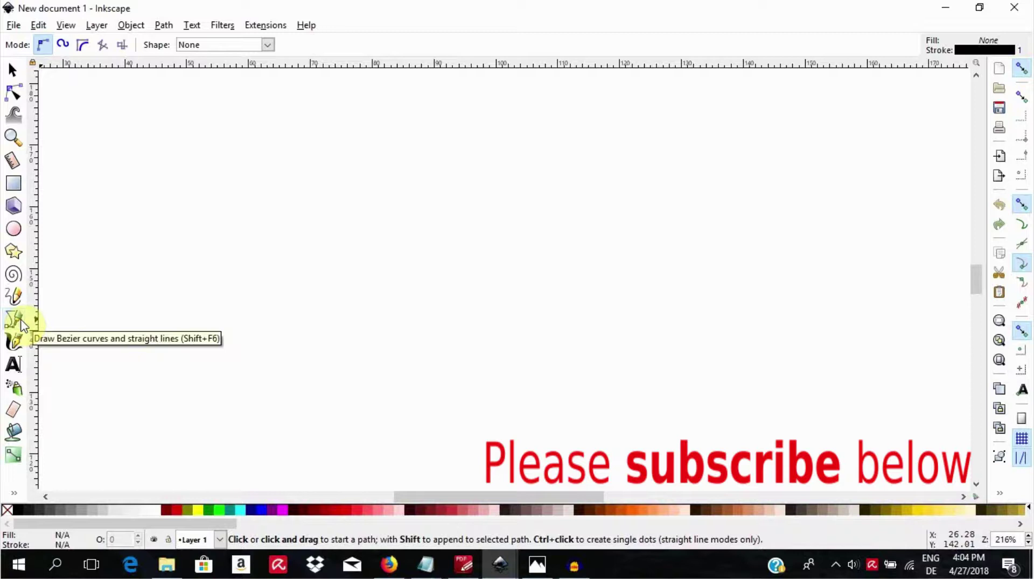
pyautogui.click(12, 70)
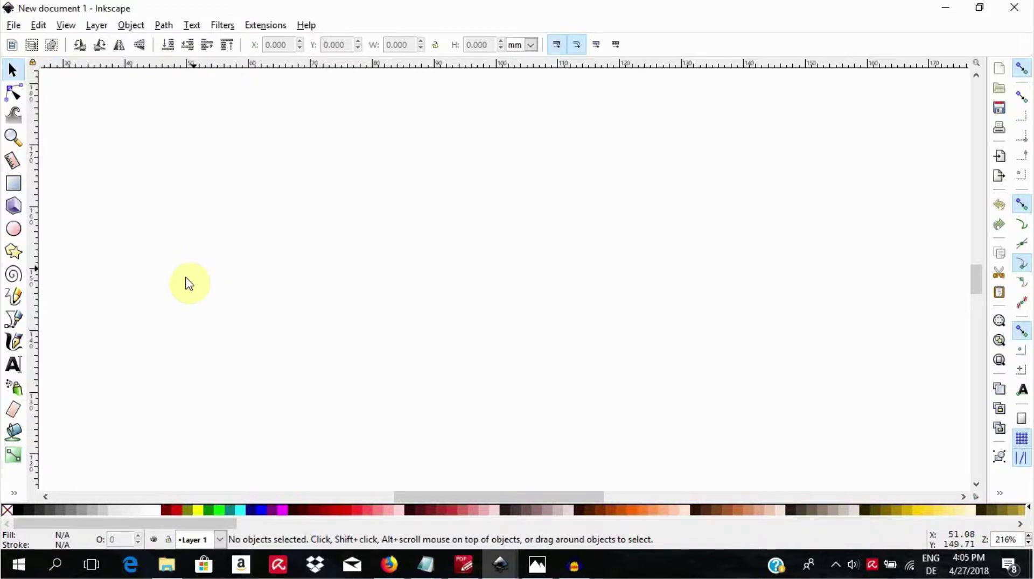
pyautogui.click(16, 322)
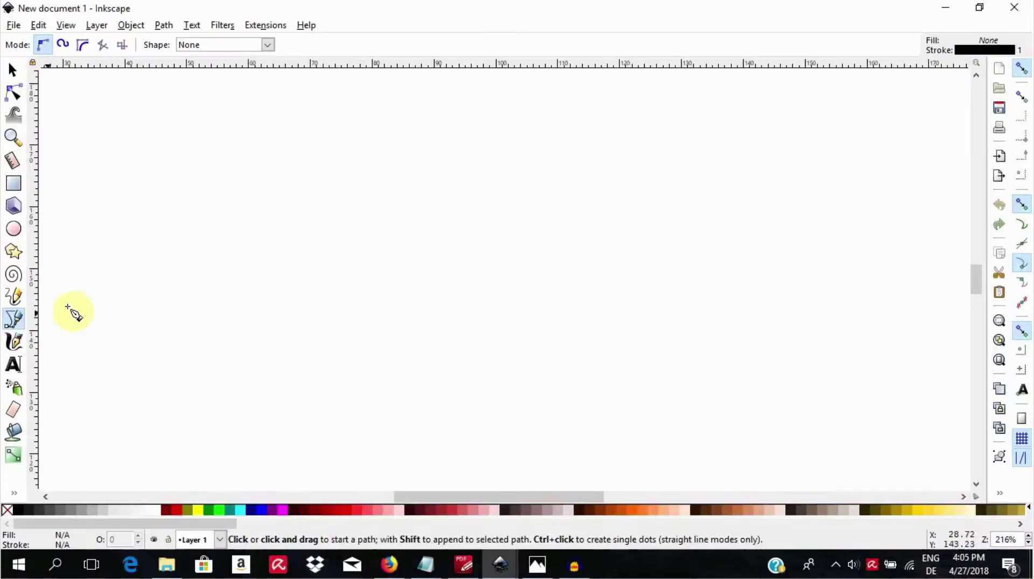
pyautogui.click(187, 250)
pyautogui.moveTo(377, 251); pyautogui.dragTo(445, 353)
pyautogui.doubleClick(576, 261)
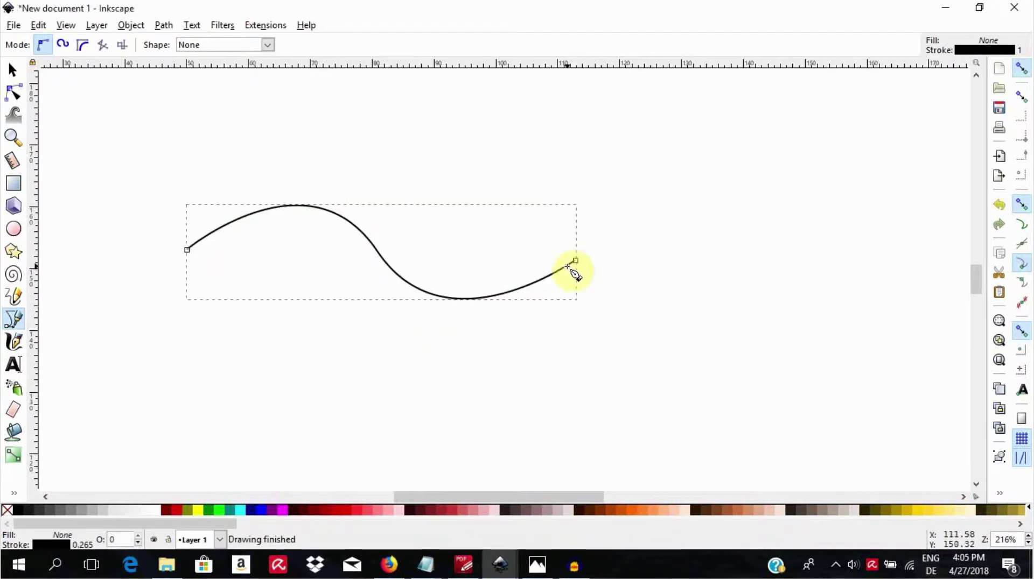
# Draw an orange circle above the curve's left end and raise it to top.
pyautogui.click(14, 228)
pyautogui.moveTo(157, 113); pyautogui.dragTo(207, 161)
pyautogui.press('s')
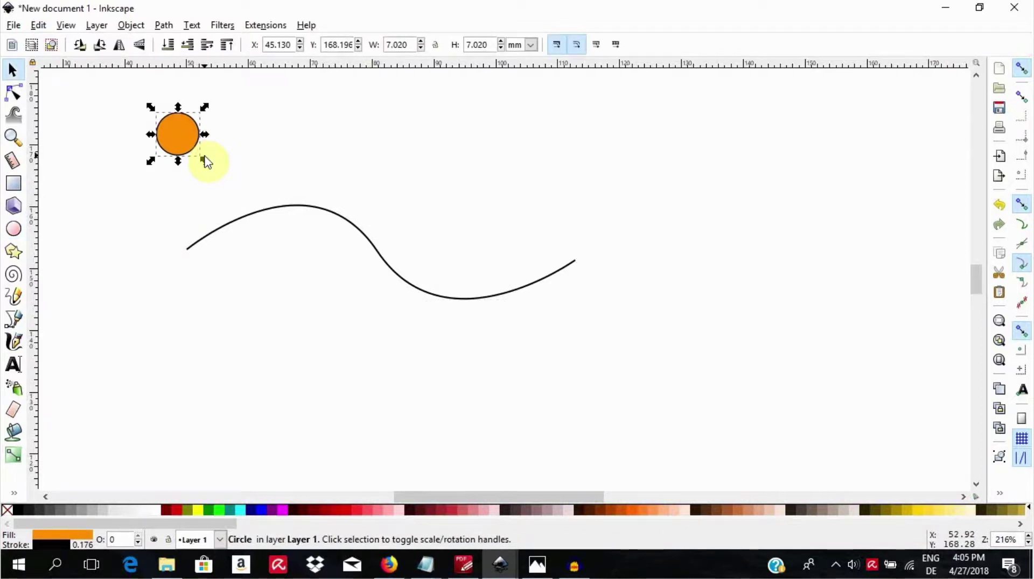
pyautogui.click(226, 45)
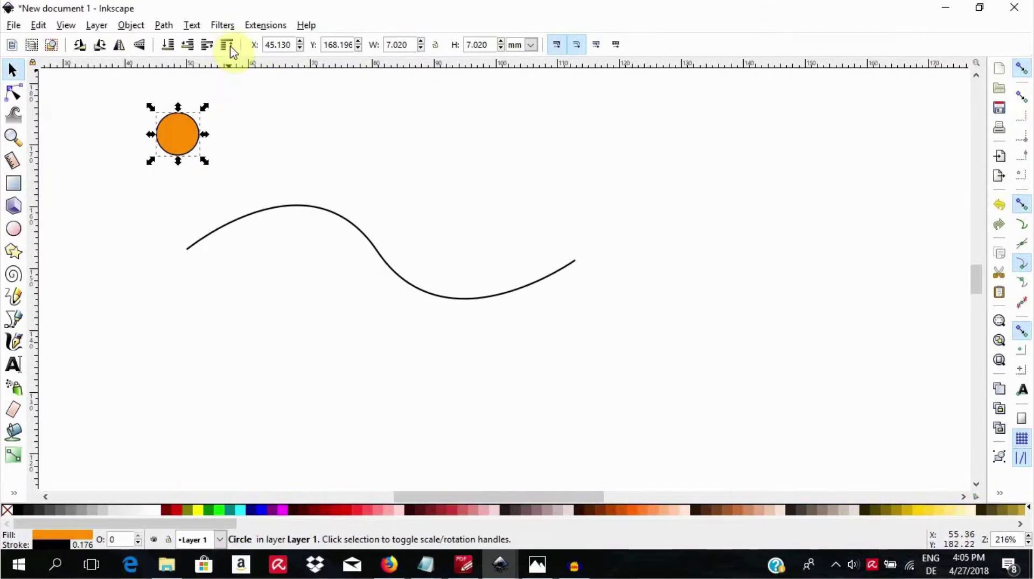
# Convert the circle to a path with Object to Path, then select the S-curve.
pyautogui.press('n')
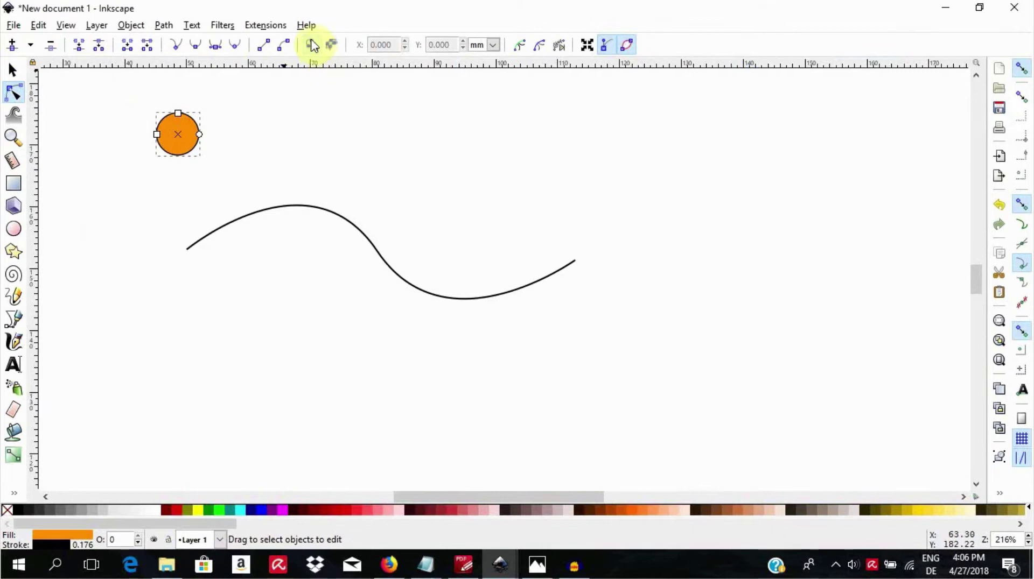
pyautogui.click(311, 45)
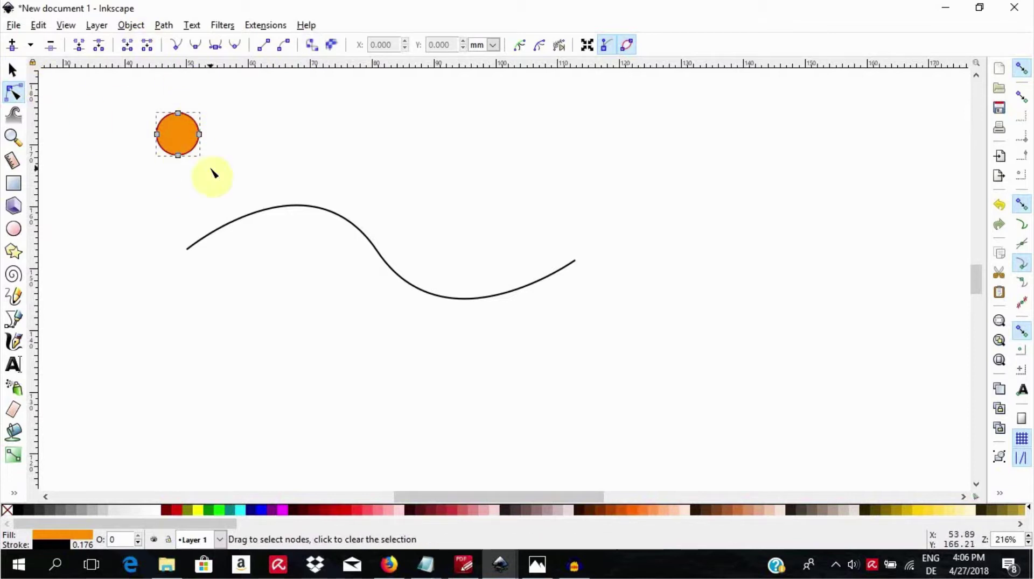
pyautogui.click(261, 215)
# Add the Pattern Along Path effect to the S-curve from the Path Effects panel.
pyautogui.click(11, 71)
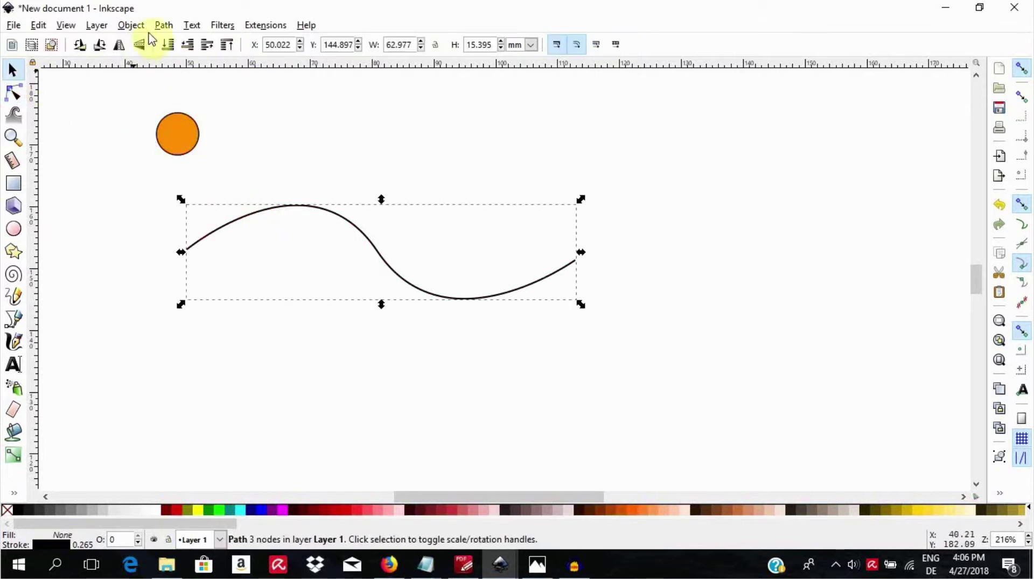
pyautogui.click(162, 25)
pyautogui.click(249, 357)
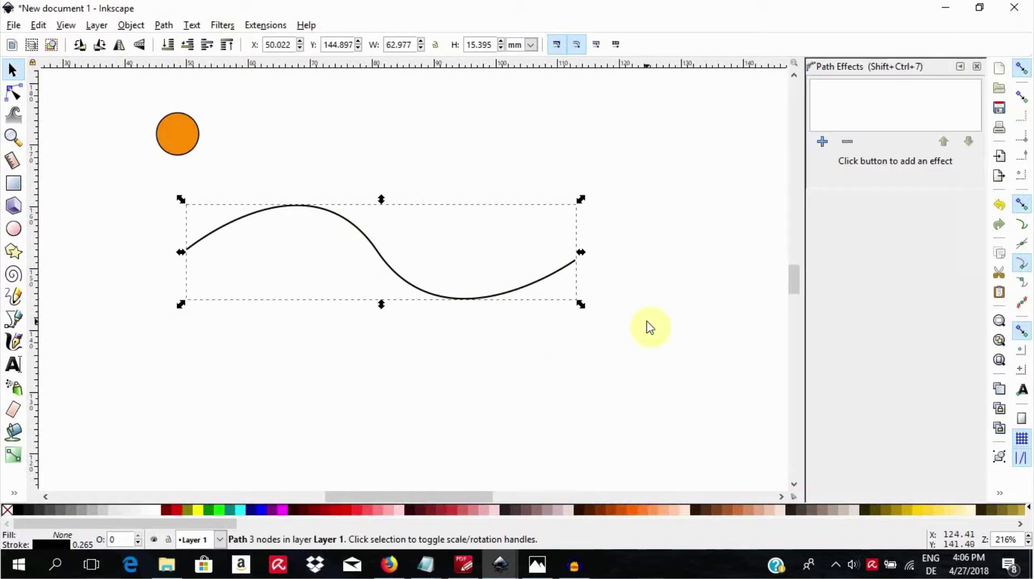
pyautogui.click(823, 142)
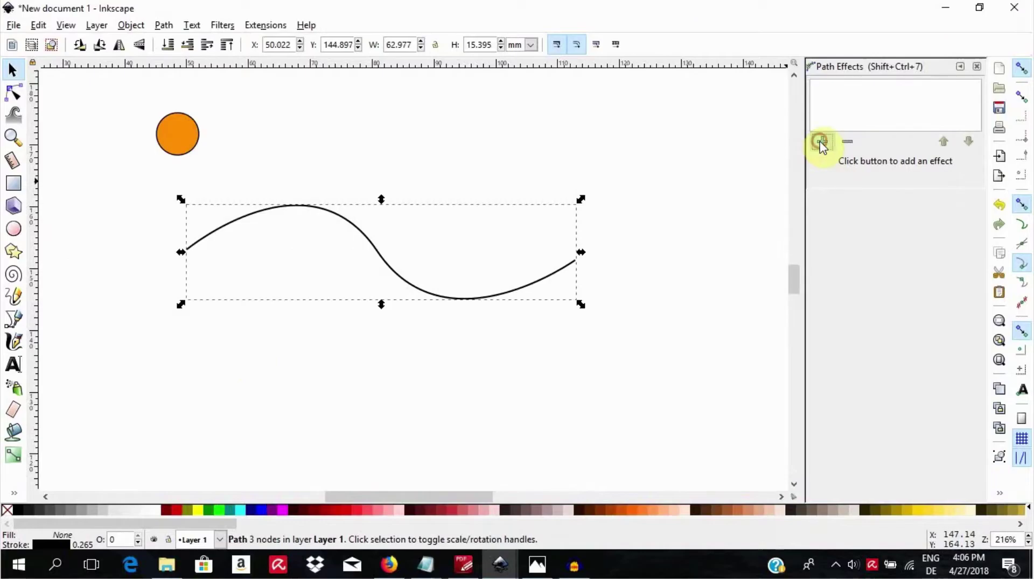
pyautogui.moveTo(614, 257); pyautogui.dragTo(623, 309)
pyautogui.click(505, 323)
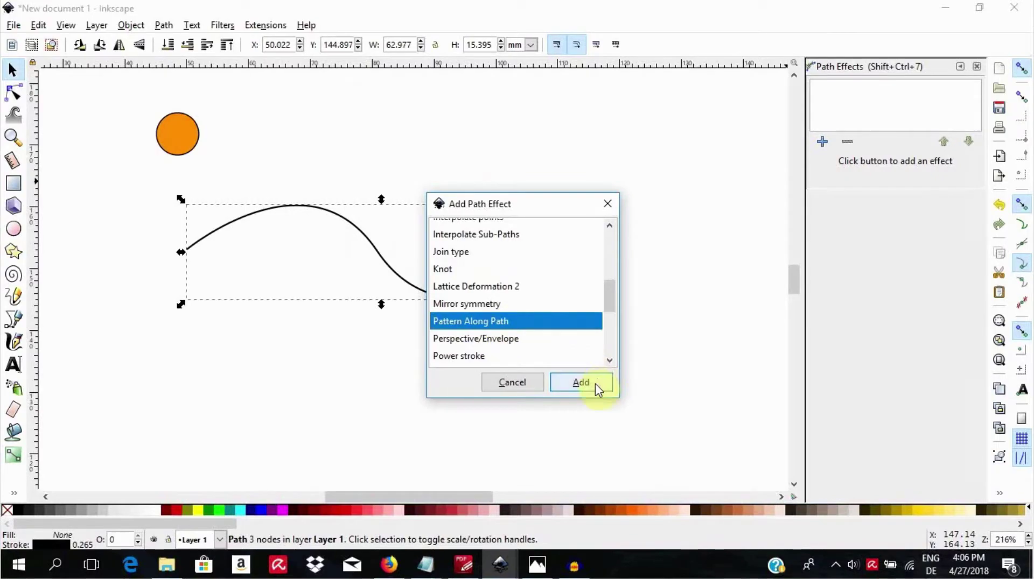
pyautogui.click(595, 384)
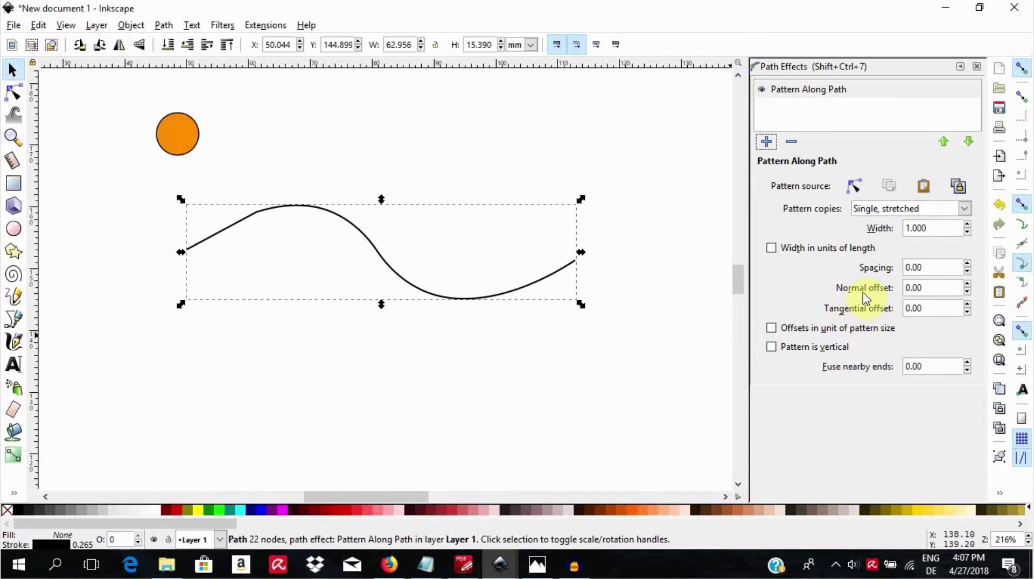
# Paste the circle as pattern source, try the copies options, and settle on Single, stretched.
pyautogui.click(925, 195)
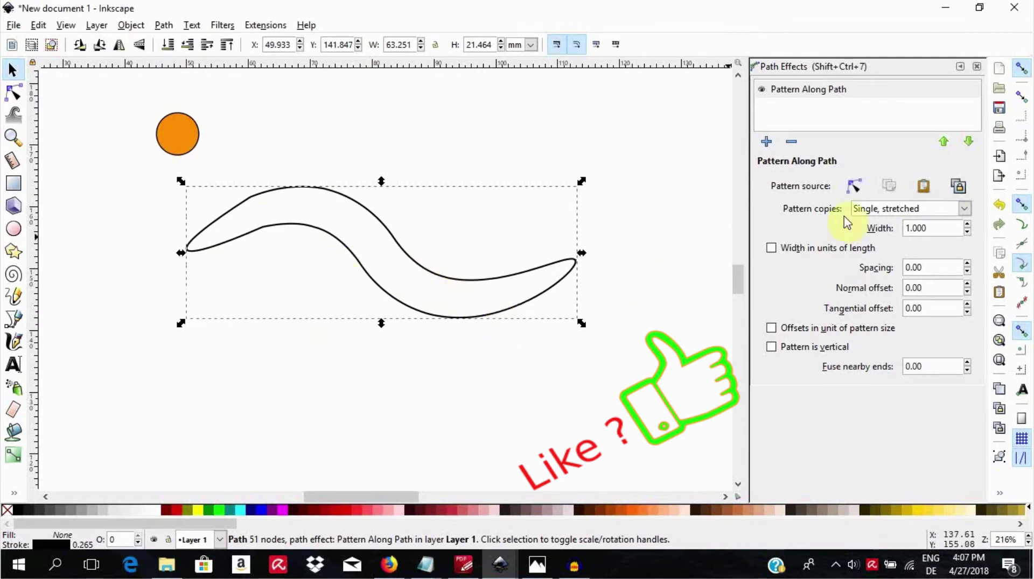
pyautogui.click(964, 209)
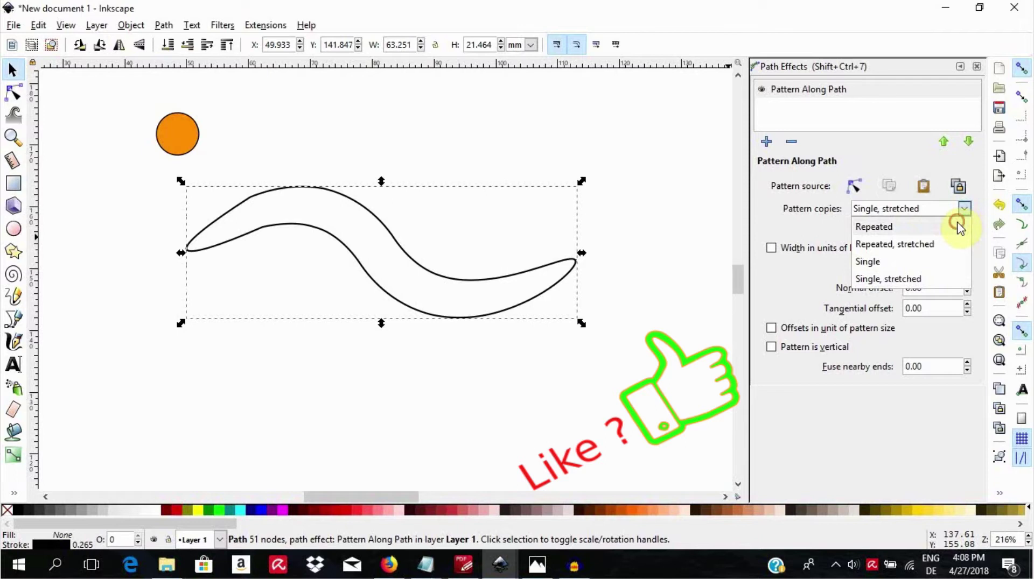
pyautogui.click(962, 226)
pyautogui.click(964, 208)
pyautogui.click(957, 229)
pyautogui.scroll(-1, 964, 211)
pyautogui.click(964, 209)
pyautogui.click(950, 260)
pyautogui.click(966, 215)
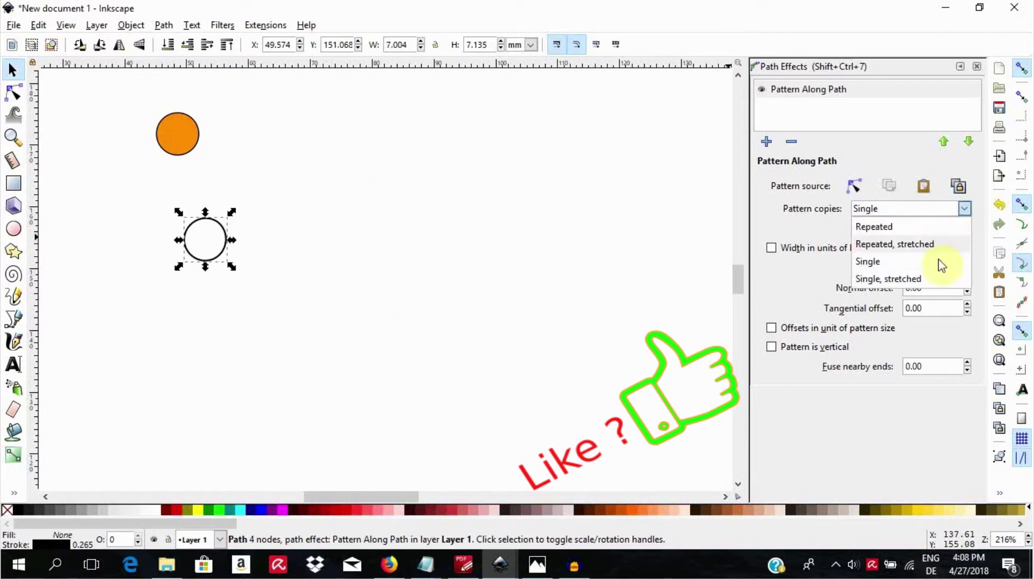
pyautogui.click(937, 275)
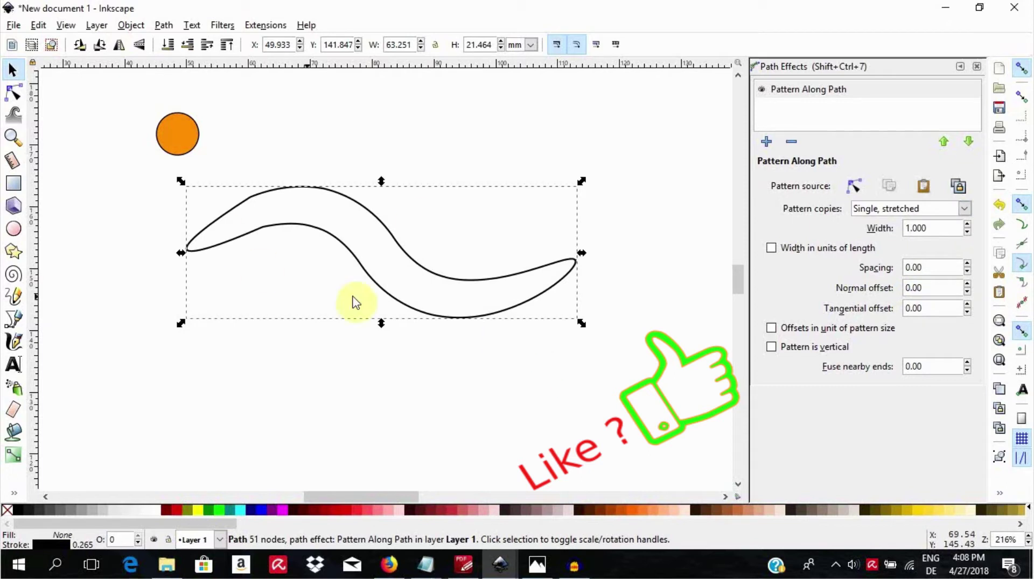
# Turn the middle node's handles vertical and lower the left end node slightly.
pyautogui.press('n')
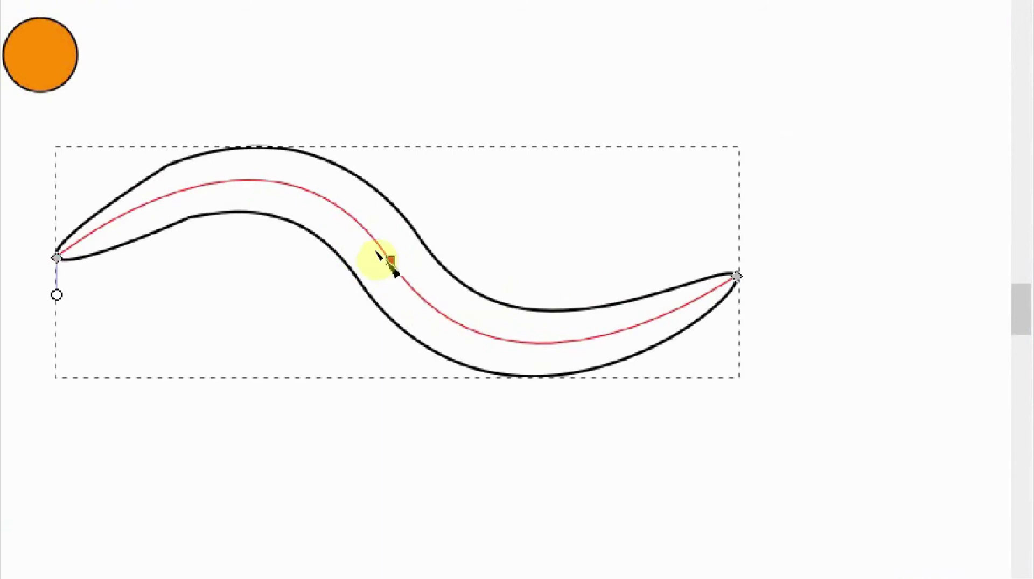
pyautogui.moveTo(380, 256); pyautogui.dragTo(408, 239)
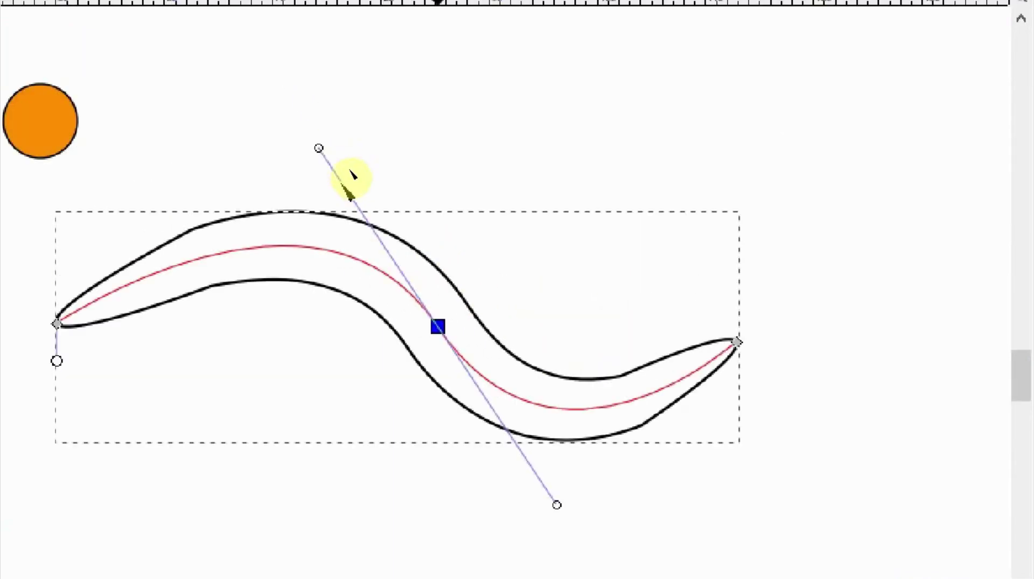
pyautogui.moveTo(319, 82); pyautogui.dragTo(438, 78)
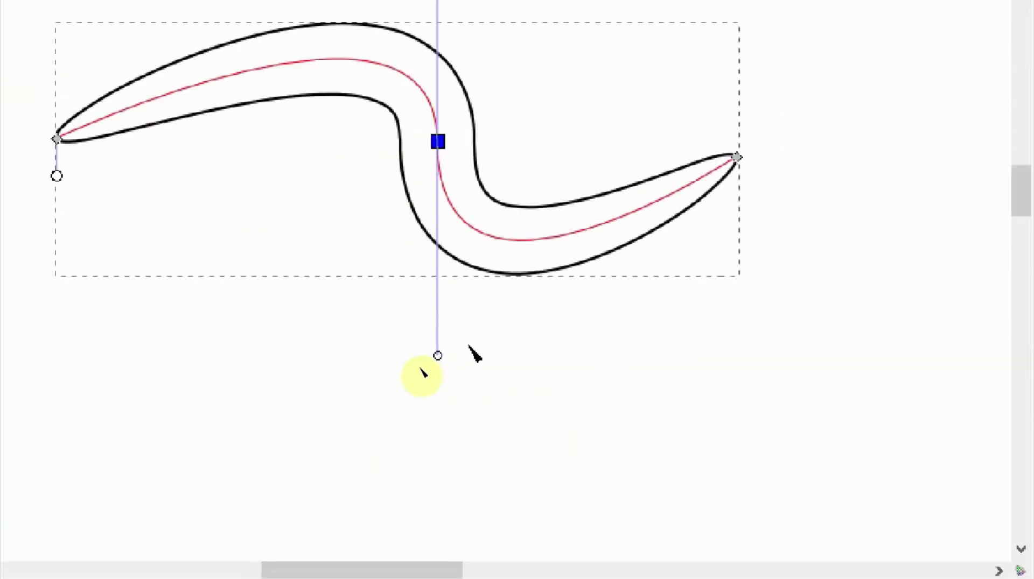
pyautogui.press('Escape')
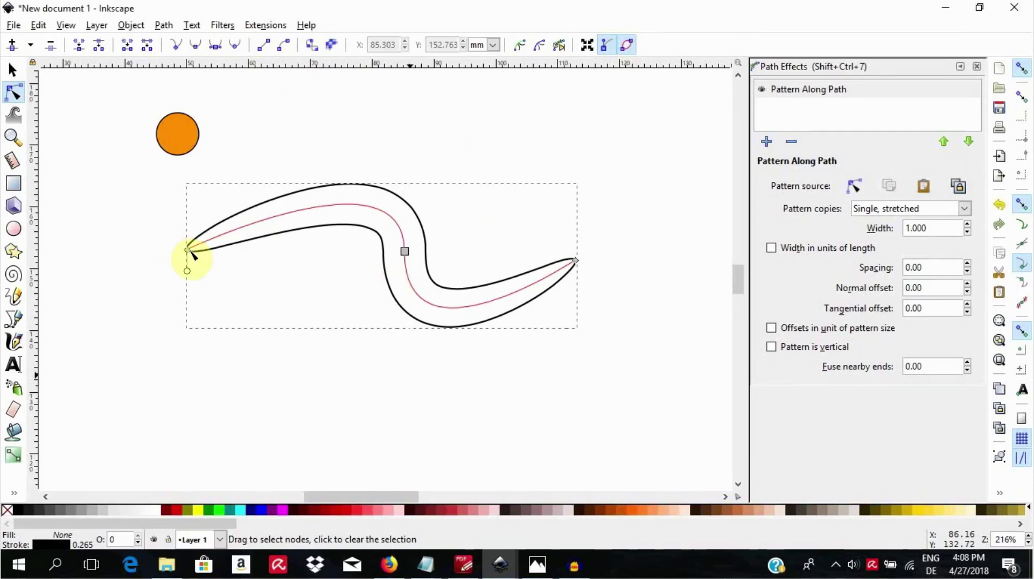
pyautogui.moveTo(190, 252); pyautogui.dragTo(208, 286)
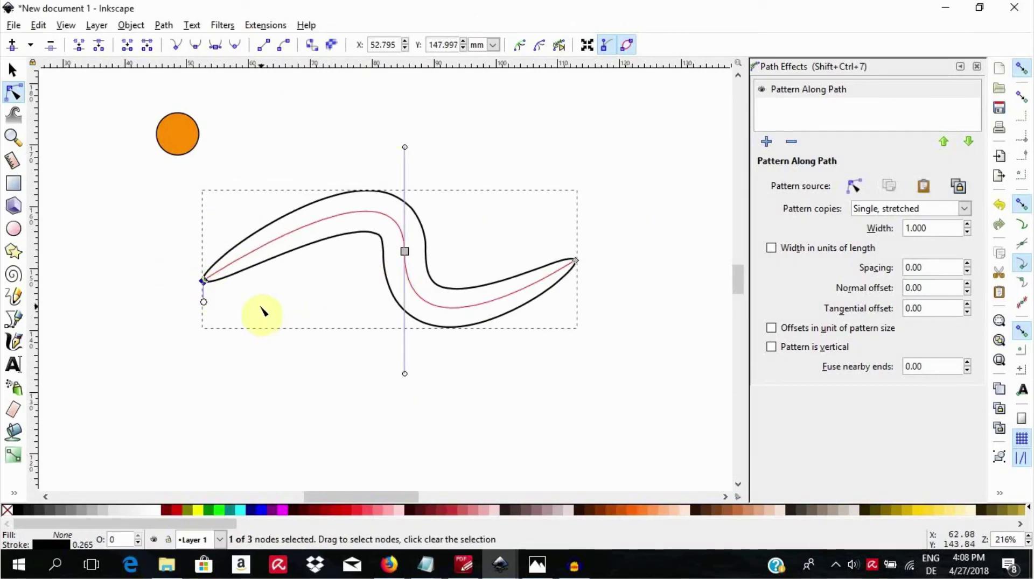